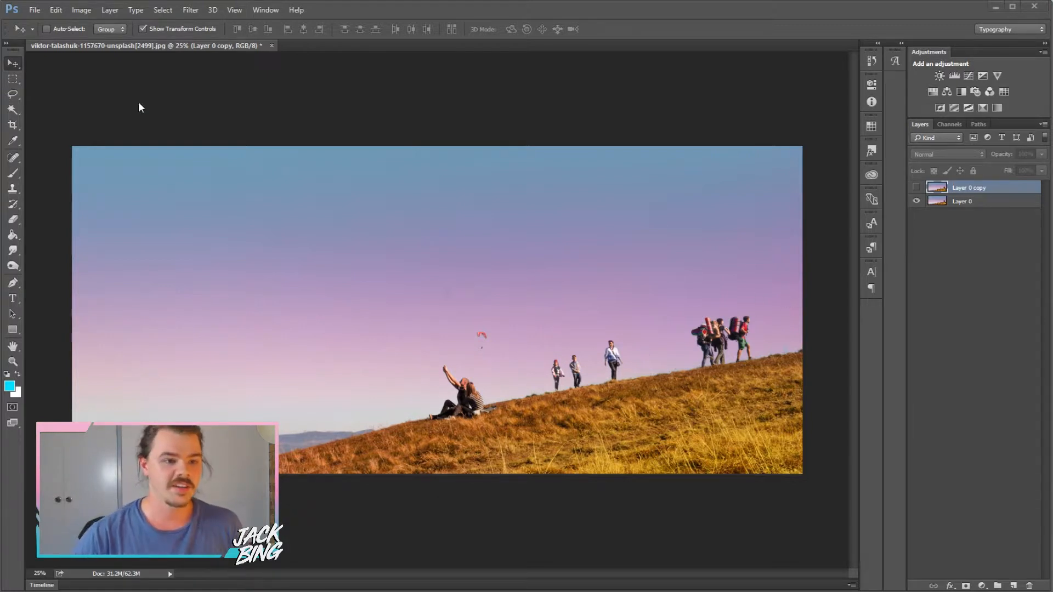
Remove the seated couple from the hillside with a freehand Lasso selection and a Content-Aware fill, and clear the selection.
{"action": "left_click", "coordinate": [14, 98]}
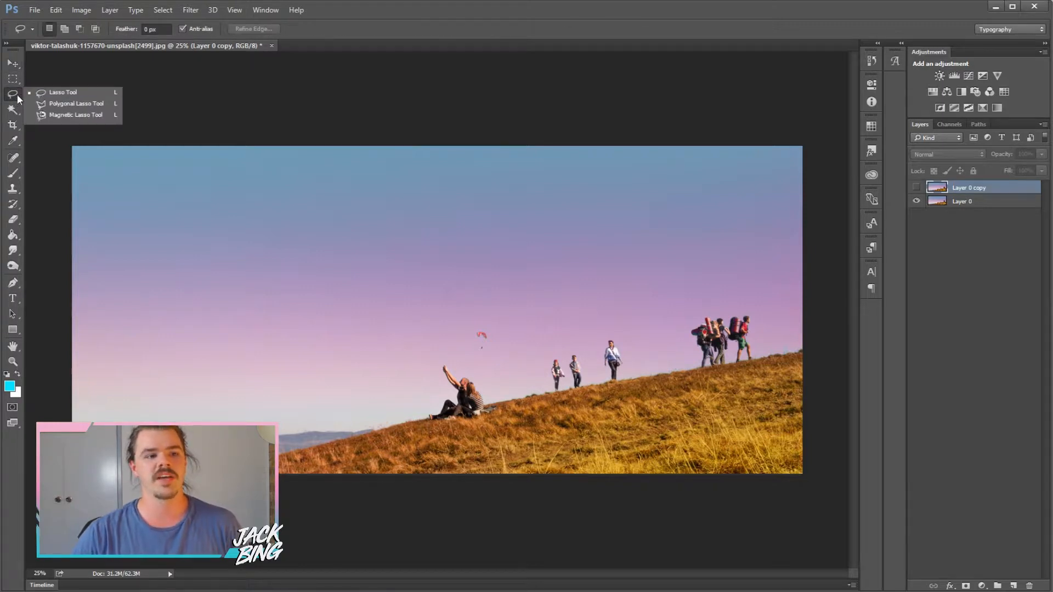
{"action": "left_click", "coordinate": [54, 94]}
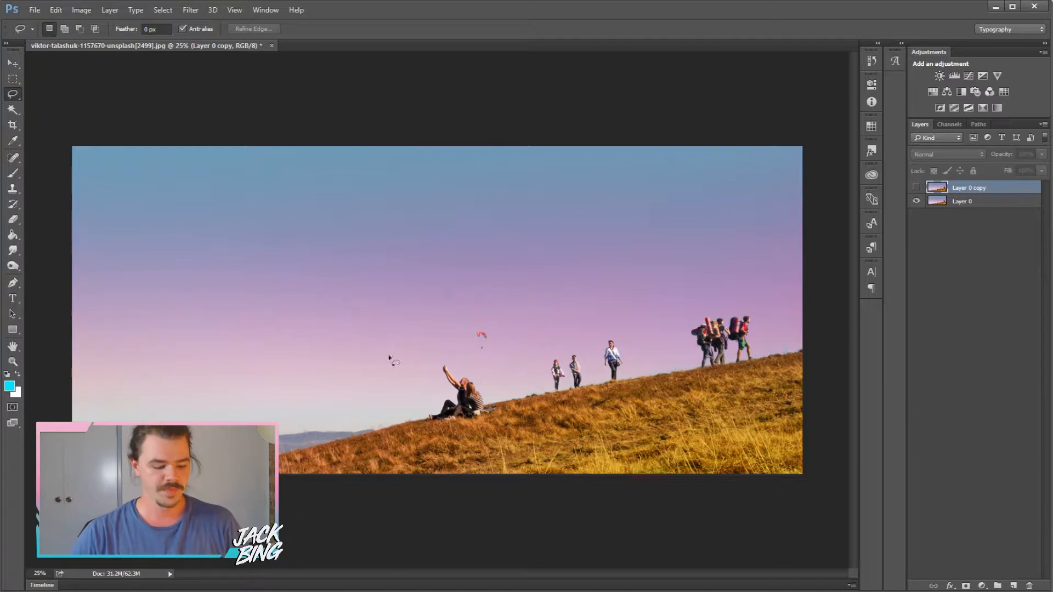
{"action": "scroll", "coordinate": [497, 403], "scroll_direction": "up", "scroll_amount": 7}
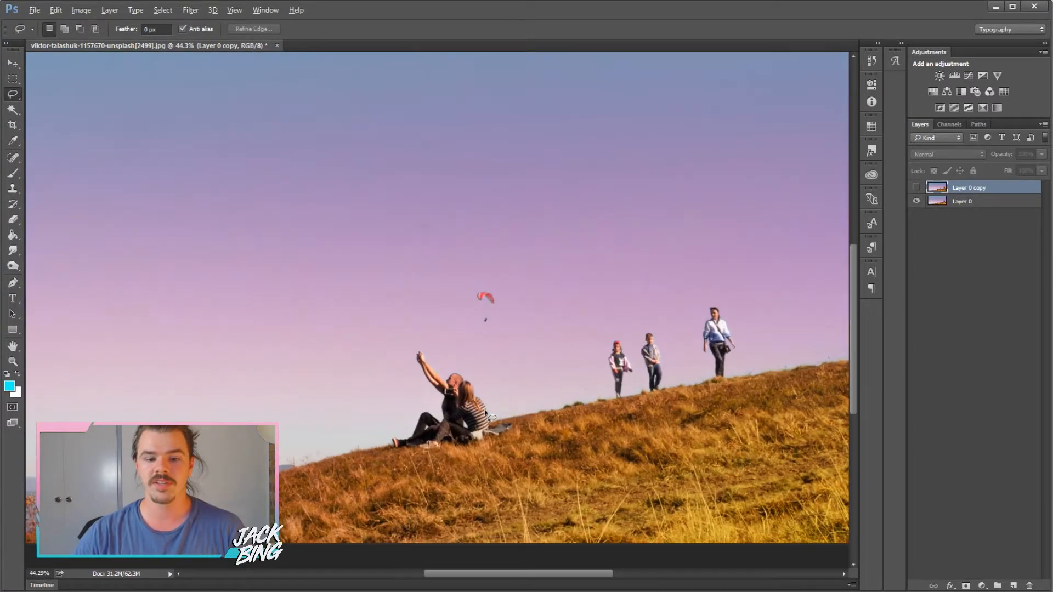
{"action": "mouse_move", "coordinate": [284, 497]}
{"action": "left_mouse_down"}
{"action": "mouse_move", "coordinate": [356, 508]}
{"action": "mouse_move", "coordinate": [424, 489]}
{"action": "left_mouse_up"}
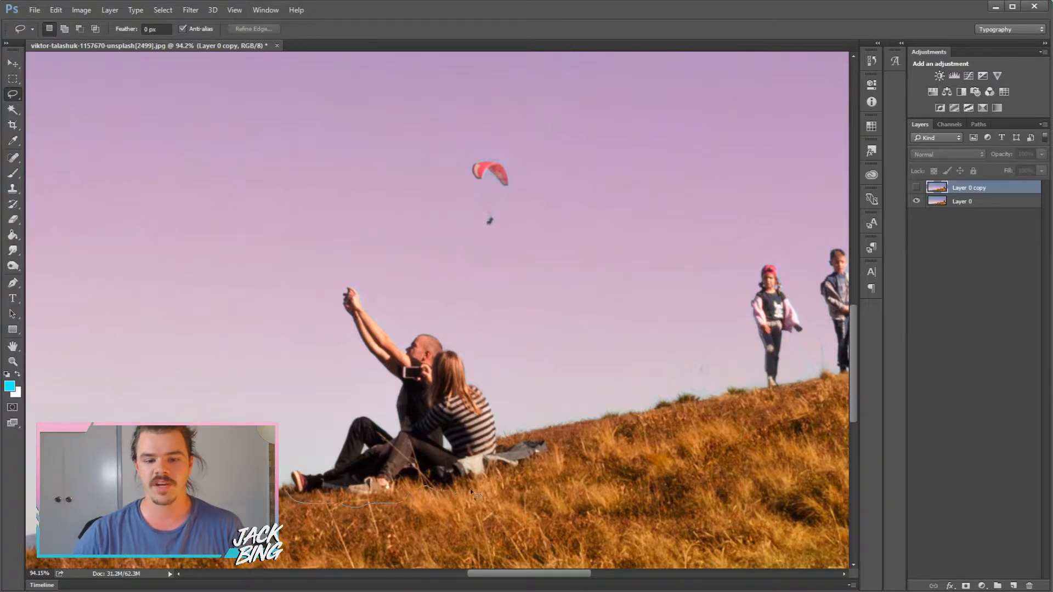
{"action": "mouse_move", "coordinate": [515, 474]}
{"action": "left_mouse_down"}
{"action": "mouse_move", "coordinate": [558, 443]}
{"action": "mouse_move", "coordinate": [508, 431]}
{"action": "mouse_move", "coordinate": [436, 318]}
{"action": "mouse_move", "coordinate": [401, 327]}
{"action": "mouse_move", "coordinate": [352, 282]}
{"action": "mouse_move", "coordinate": [337, 282]}
{"action": "mouse_move", "coordinate": [328, 306]}
{"action": "mouse_move", "coordinate": [391, 412]}
{"action": "mouse_move", "coordinate": [346, 416]}
{"action": "mouse_move", "coordinate": [291, 497]}
{"action": "left_mouse_up"}
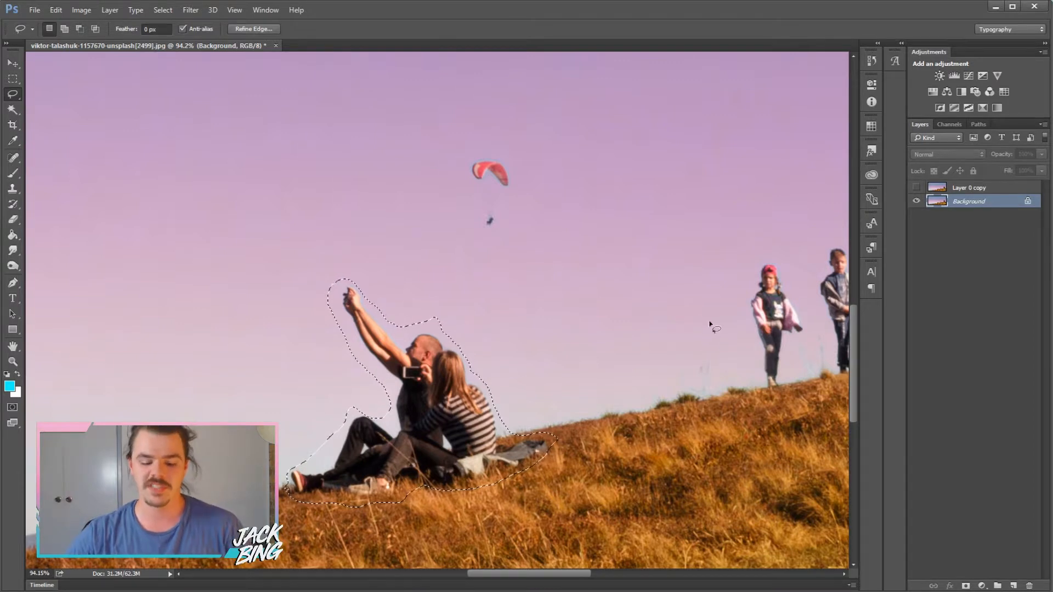
{"action": "key", "text": "shift+F5"}
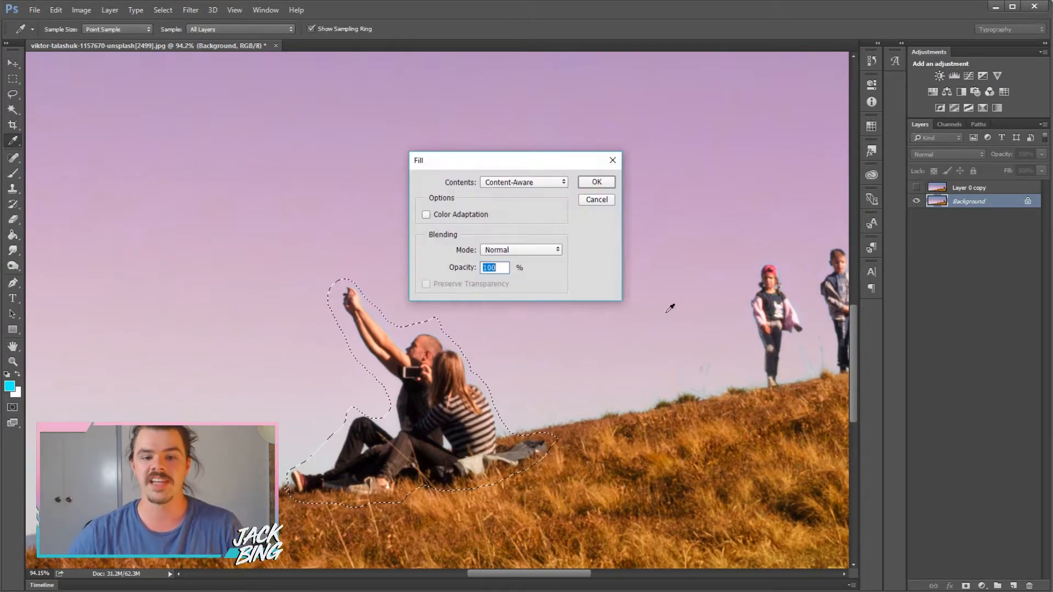
{"action": "left_click", "coordinate": [493, 183]}
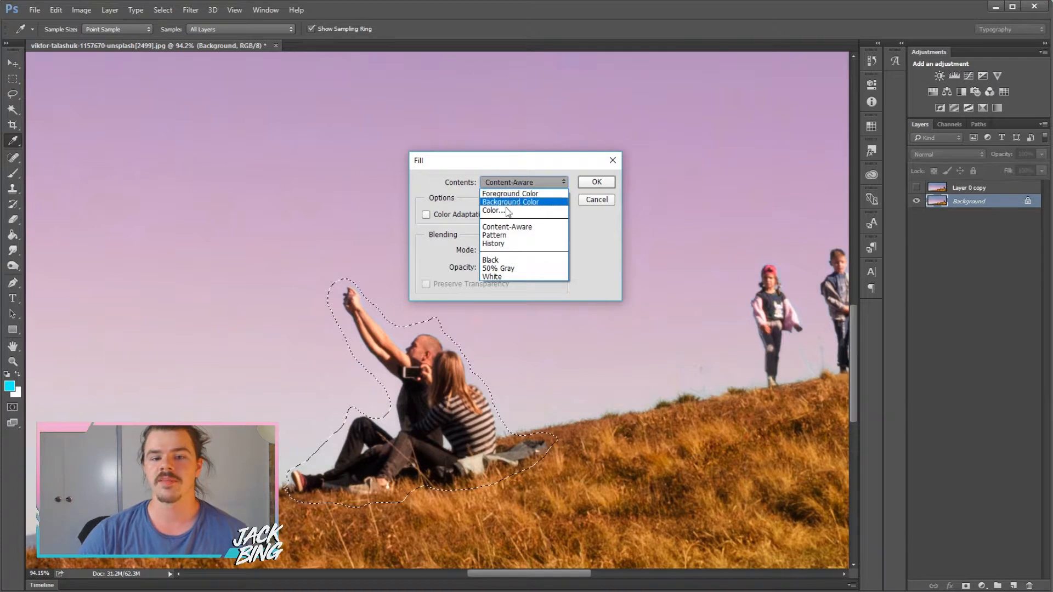
{"action": "left_click", "coordinate": [509, 230]}
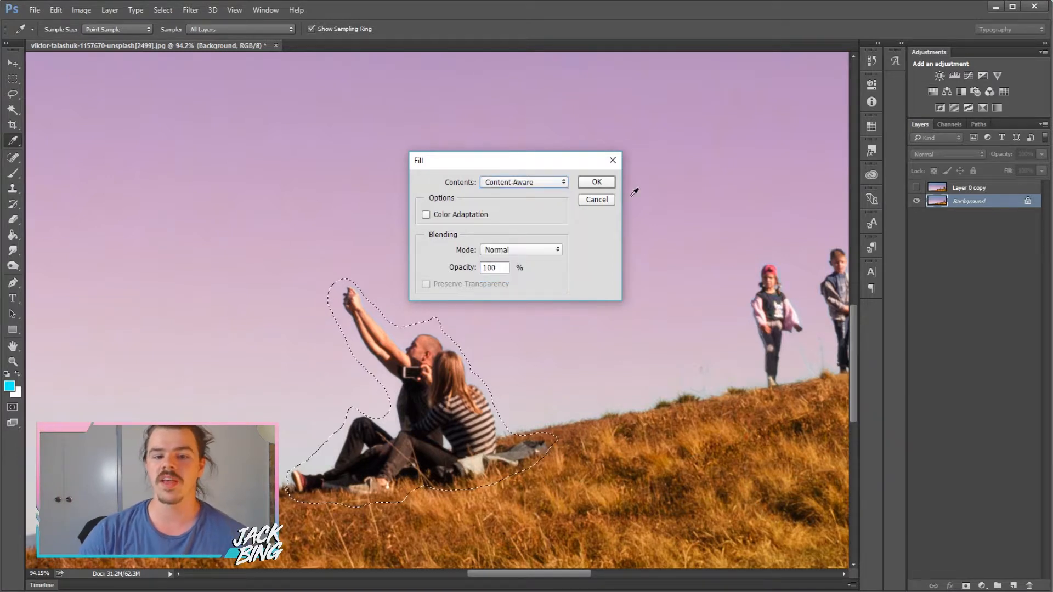
{"action": "left_click", "coordinate": [601, 186]}
{"action": "left_click", "coordinate": [432, 420]}
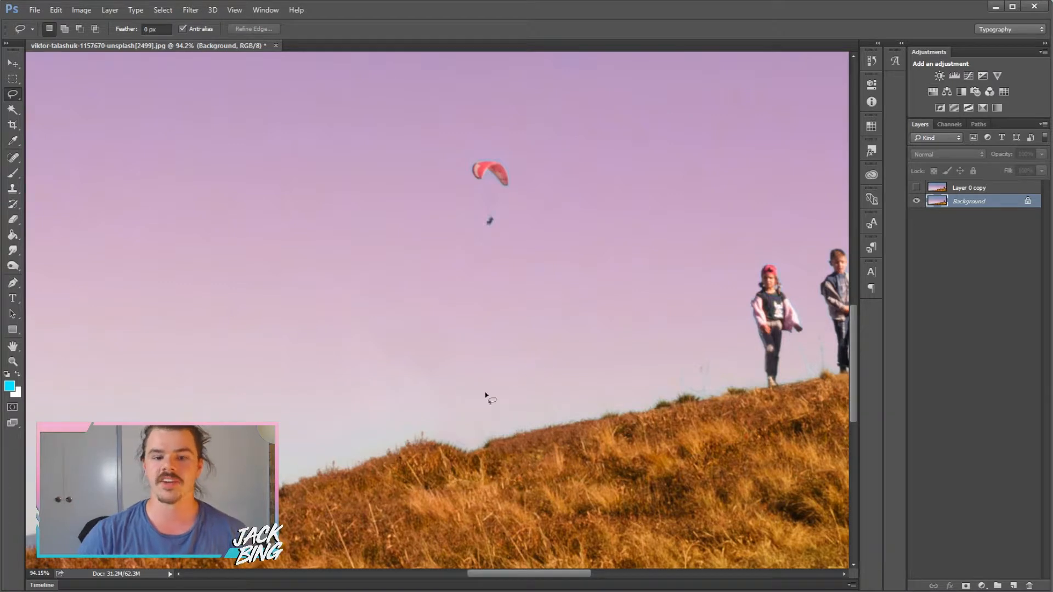
Lasso the red paraglider in the sky, replace it with a Content-Aware fill, and deselect.
{"action": "mouse_move", "coordinate": [485, 233]}
{"action": "left_mouse_down"}
{"action": "mouse_move", "coordinate": [521, 222]}
{"action": "mouse_move", "coordinate": [523, 181]}
{"action": "mouse_move", "coordinate": [500, 153]}
{"action": "mouse_move", "coordinate": [459, 170]}
{"action": "mouse_move", "coordinate": [460, 210]}
{"action": "mouse_move", "coordinate": [485, 234]}
{"action": "left_mouse_up"}
{"action": "key", "text": "shift+BackSpace"}
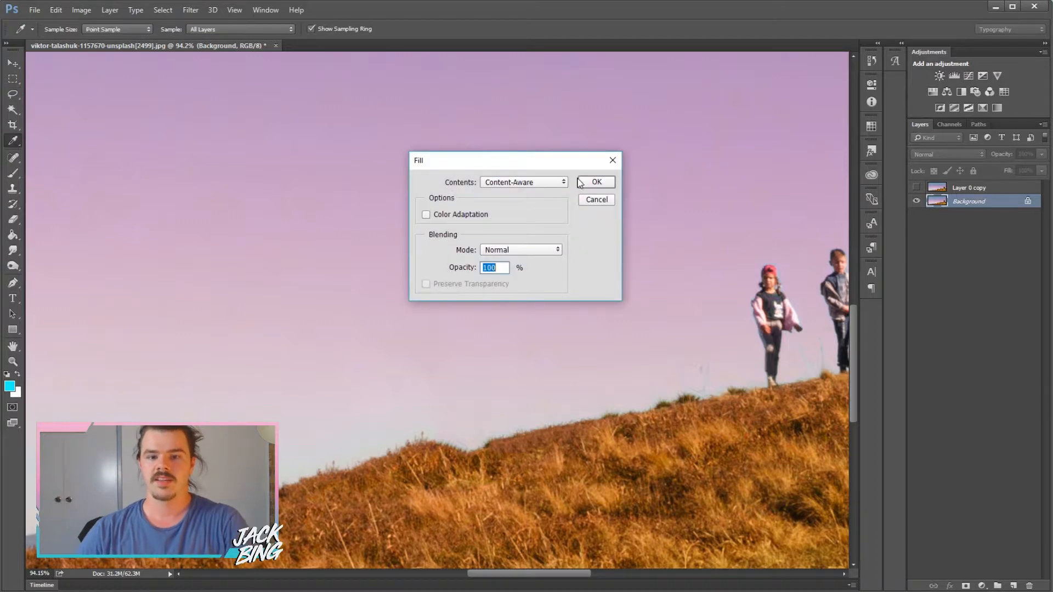
{"action": "left_click", "coordinate": [597, 182]}
{"action": "key", "text": "ctrl+d"}
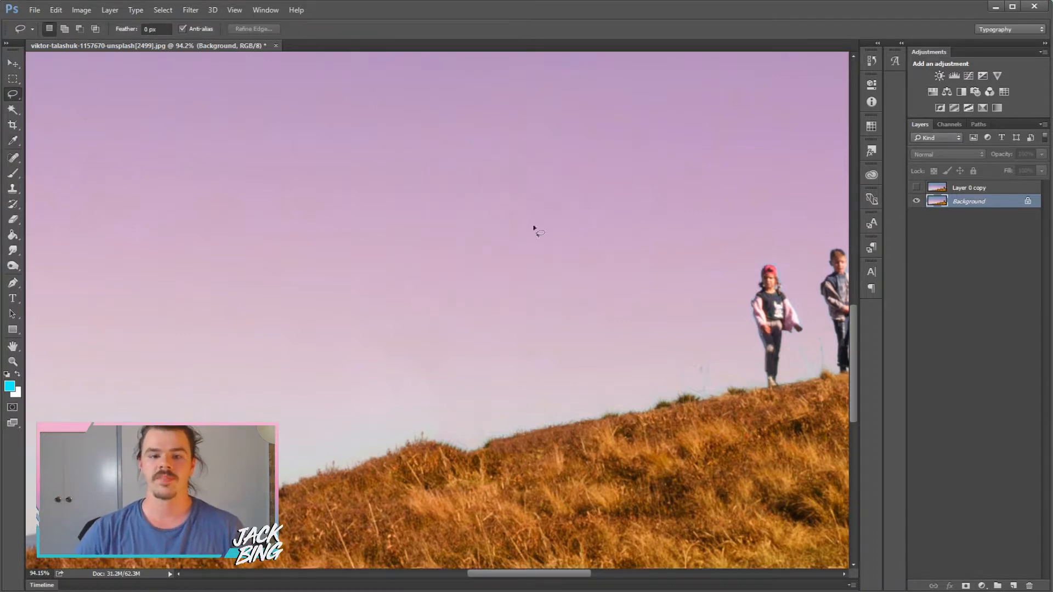
Outline the two children on the ridge with one freehand selection, erase them with a Content-Aware fill, and deselect.
{"action": "left_click_drag", "start_coordinate": [522, 573], "coordinate": [583, 572]}
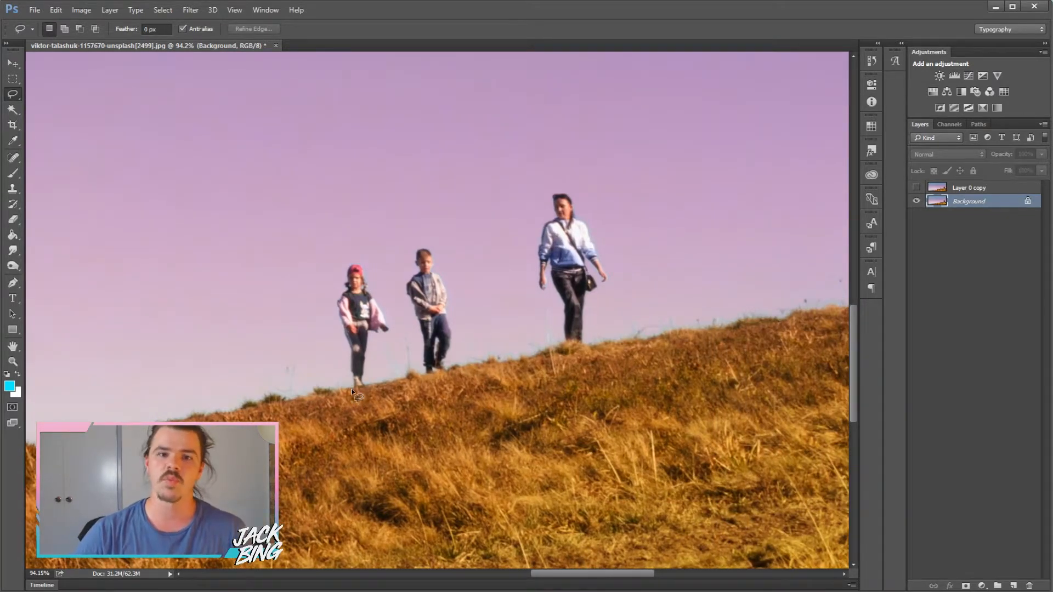
{"action": "left_click_drag", "start_coordinate": [345, 393], "coordinate": [391, 391]}
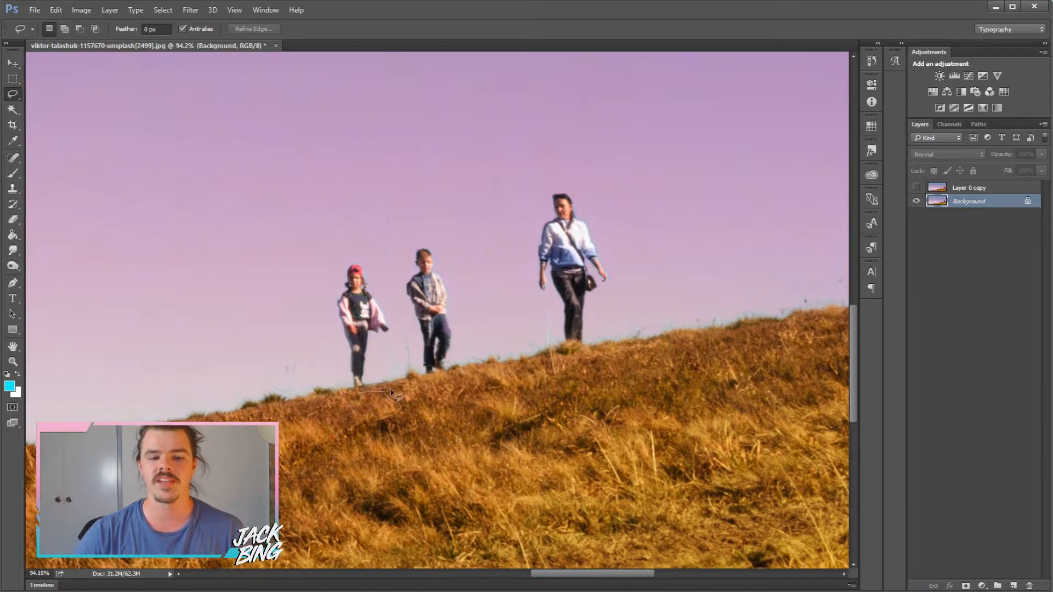
{"action": "left_click_drag", "start_coordinate": [460, 365], "coordinate": [456, 326]}
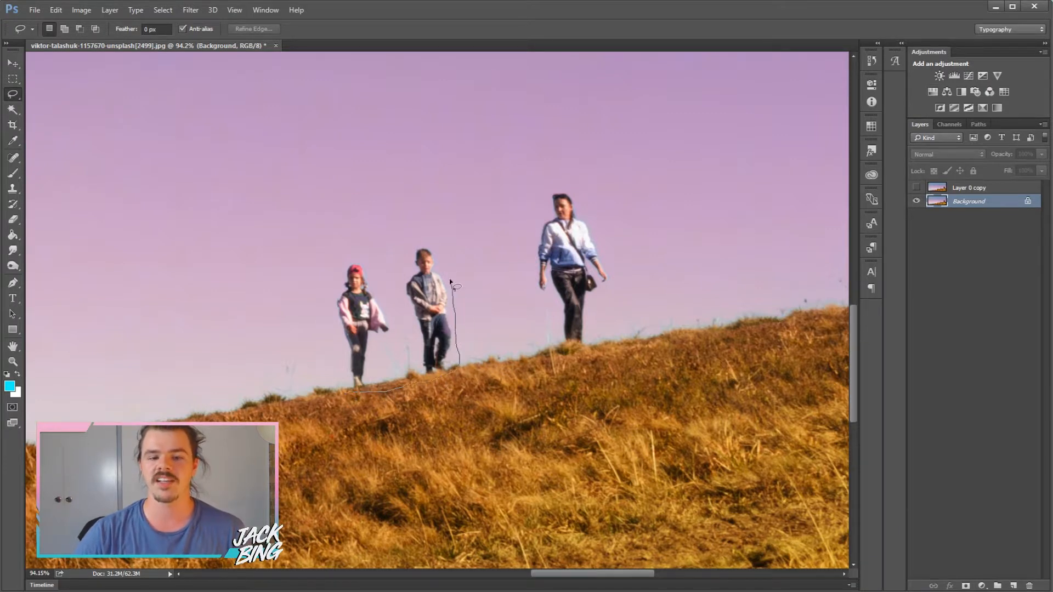
{"action": "mouse_move", "coordinate": [426, 242]}
{"action": "left_mouse_down"}
{"action": "mouse_move", "coordinate": [404, 257]}
{"action": "mouse_move", "coordinate": [405, 358]}
{"action": "mouse_move", "coordinate": [334, 298]}
{"action": "mouse_move", "coordinate": [340, 391]}
{"action": "left_mouse_up"}
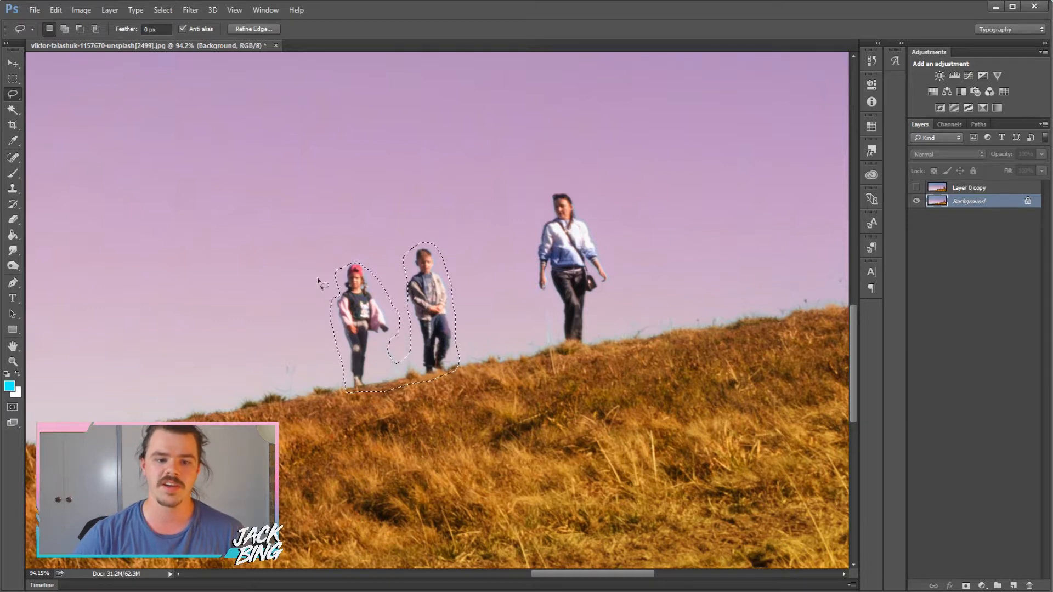
{"action": "key", "text": "shift+F5"}
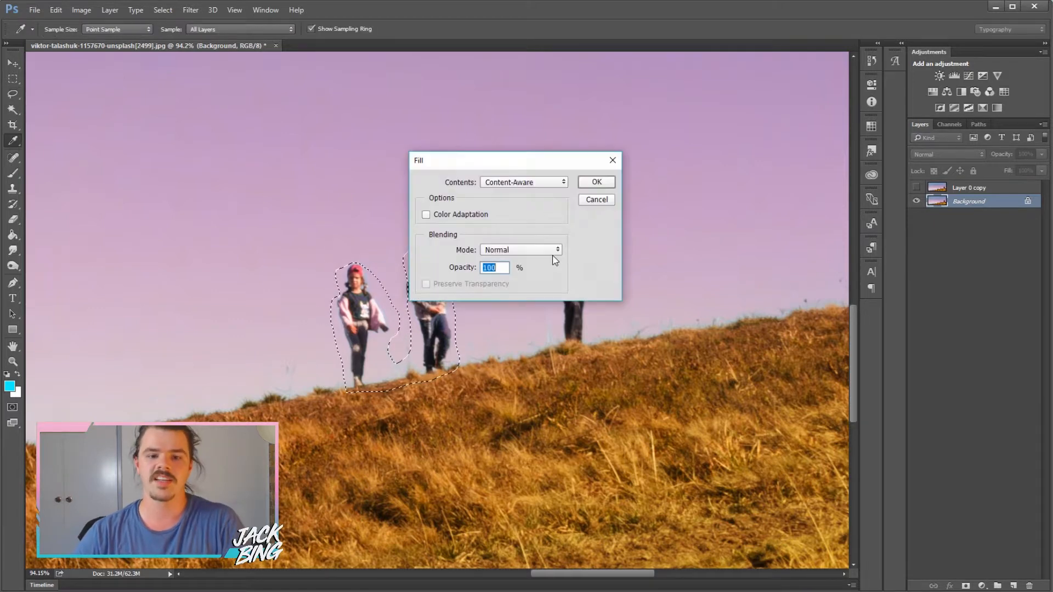
{"action": "left_click", "coordinate": [596, 182]}
{"action": "key", "text": "ctrl+d"}
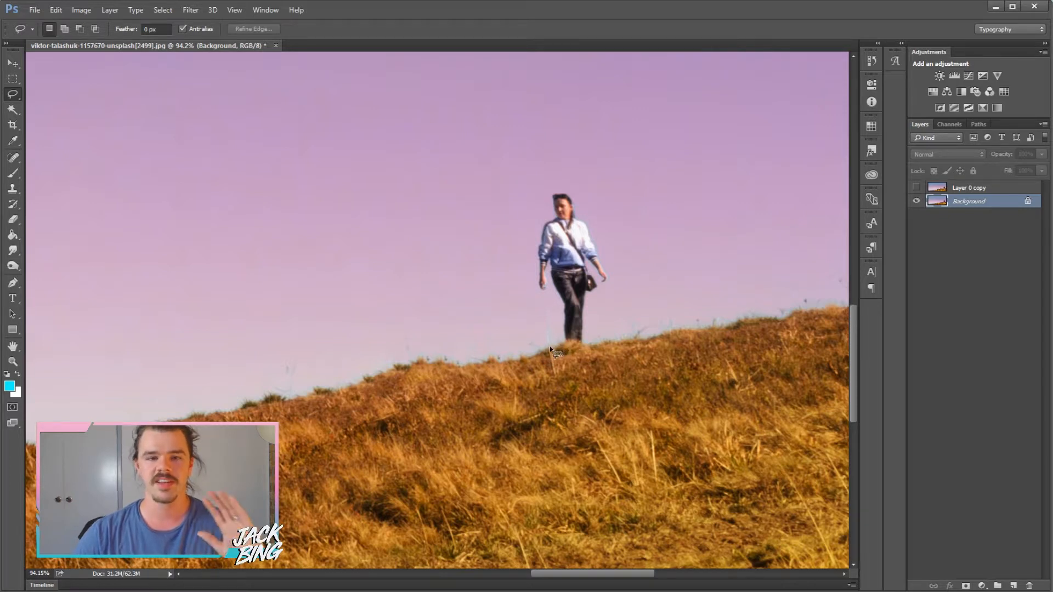
Lasso the woman in the white and blue top, remove her with a Content-Aware fill, and deselect.
{"action": "left_click_drag", "start_coordinate": [591, 341], "coordinate": [604, 293]}
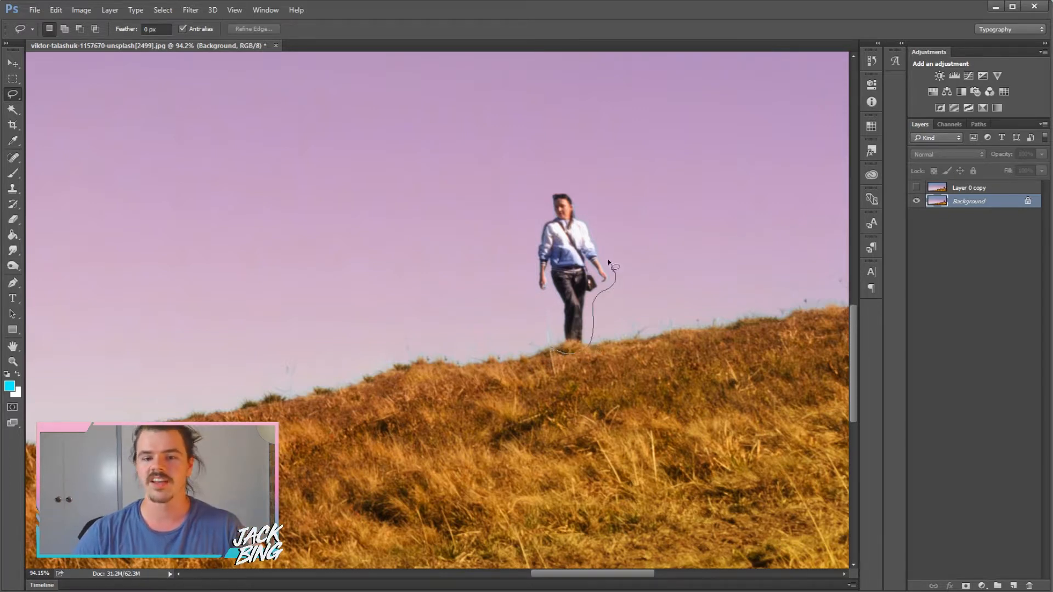
{"action": "left_click_drag", "start_coordinate": [590, 202], "coordinate": [542, 188]}
{"action": "left_click_drag", "start_coordinate": [525, 265], "coordinate": [551, 357]}
{"action": "key", "text": "shift+BackSpace"}
{"action": "key", "text": "Return"}
{"action": "key", "text": "ctrl+d"}
Draw a freehand selection around the three backpackers, remove them with a Content-Aware fill, and deselect.
{"action": "left_click_drag", "start_coordinate": [603, 575], "coordinate": [670, 575]}
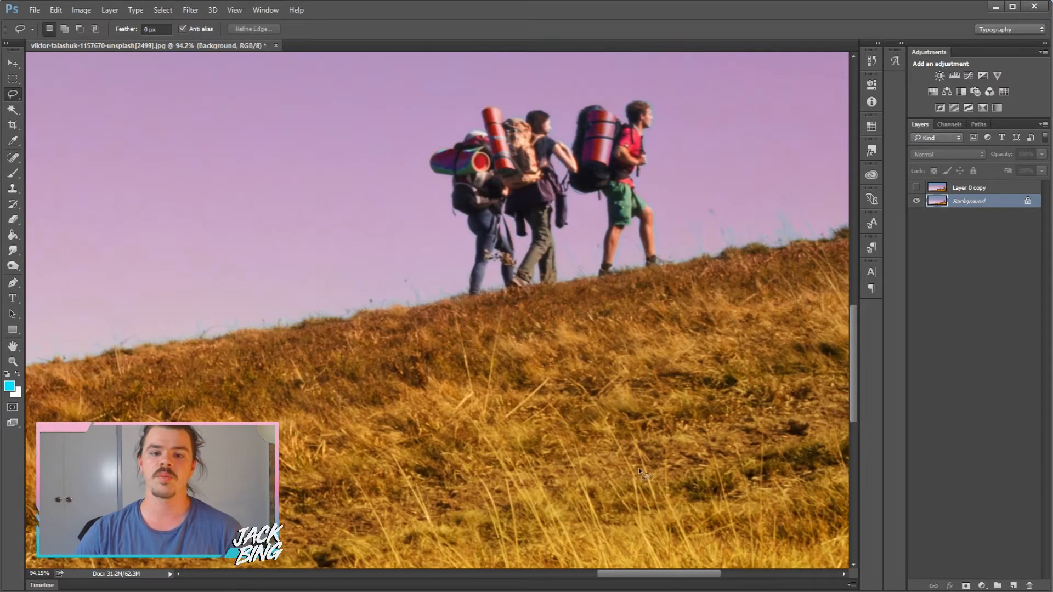
{"action": "scroll", "coordinate": [637, 470], "scroll_direction": "up", "scroll_amount": 3}
{"action": "scroll", "coordinate": [513, 426], "scroll_direction": "up", "scroll_amount": 1}
{"action": "mouse_move", "coordinate": [460, 401]}
{"action": "left_mouse_down"}
{"action": "mouse_move", "coordinate": [669, 368]}
{"action": "mouse_move", "coordinate": [683, 351]}
{"action": "mouse_move", "coordinate": [665, 338]}
{"action": "mouse_move", "coordinate": [651, 276]}
{"action": "left_mouse_up"}
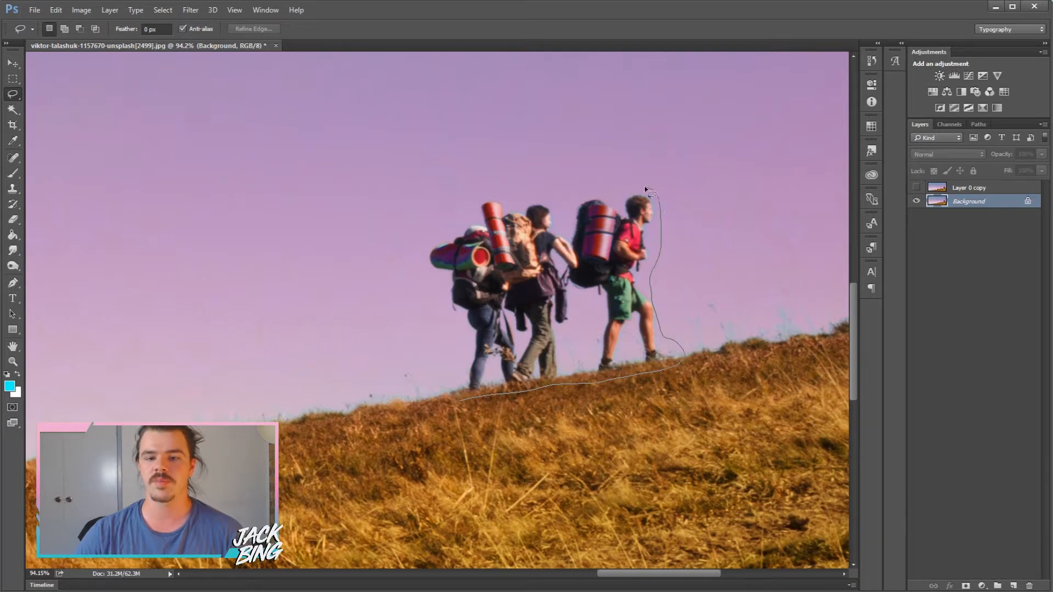
{"action": "left_click_drag", "start_coordinate": [543, 197], "coordinate": [510, 203]}
{"action": "left_click_drag", "start_coordinate": [442, 327], "coordinate": [461, 400]}
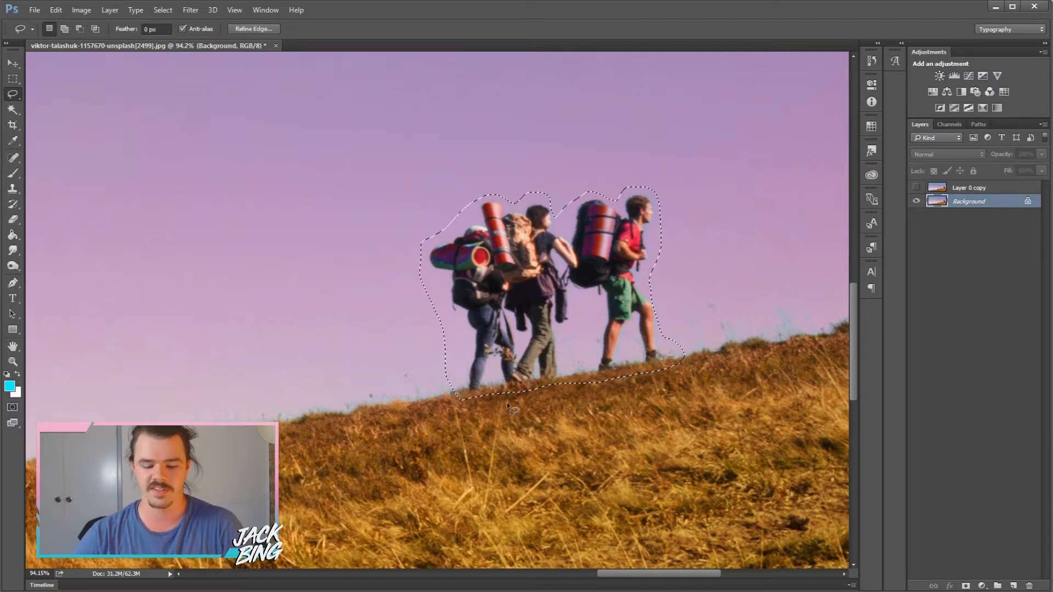
{"action": "key", "text": "shift+BackSpace"}
{"action": "left_click", "coordinate": [597, 181]}
{"action": "key", "text": "ctrl+d"}
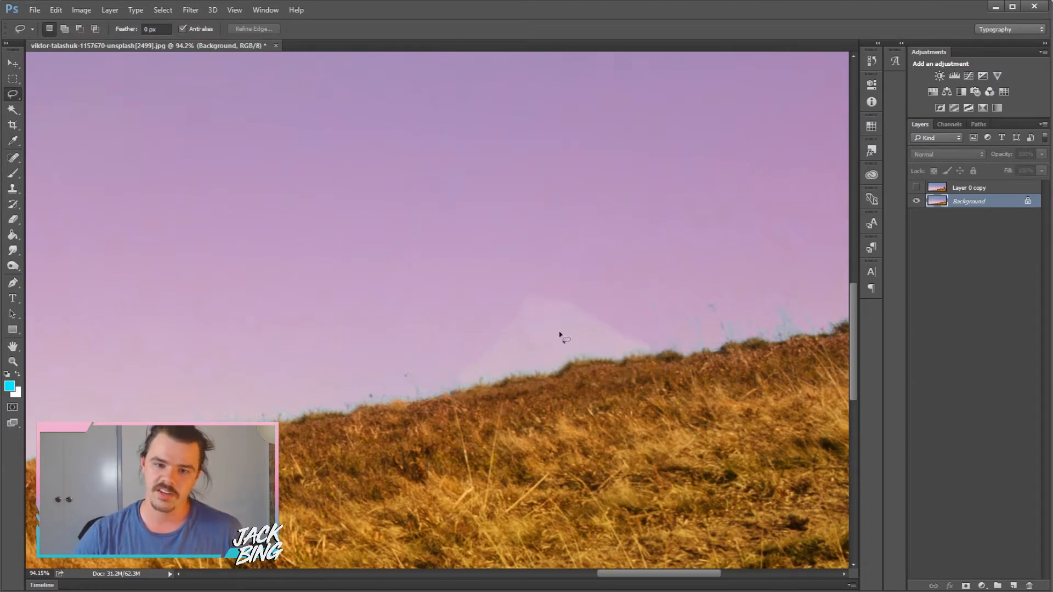
Lasso the pale triangular patch in the sky above the ridge, blend it away with a Content-Aware fill, and deselect.
{"action": "left_click_drag", "start_coordinate": [447, 387], "coordinate": [514, 365]}
{"action": "mouse_move", "coordinate": [581, 353]}
{"action": "left_mouse_down"}
{"action": "mouse_move", "coordinate": [667, 346]}
{"action": "mouse_move", "coordinate": [581, 291]}
{"action": "mouse_move", "coordinate": [525, 287]}
{"action": "mouse_move", "coordinate": [450, 387]}
{"action": "left_mouse_up"}
{"action": "key", "text": "shift+F5"}
{"action": "left_click", "coordinate": [598, 180]}
{"action": "key", "text": "ctrl+d"}
Compare the whole retouched photo with the original by repeatedly showing and hiding Layer 0 copy, leaving it hidden.
{"action": "scroll", "coordinate": [448, 398], "scroll_direction": "down", "scroll_amount": 2}
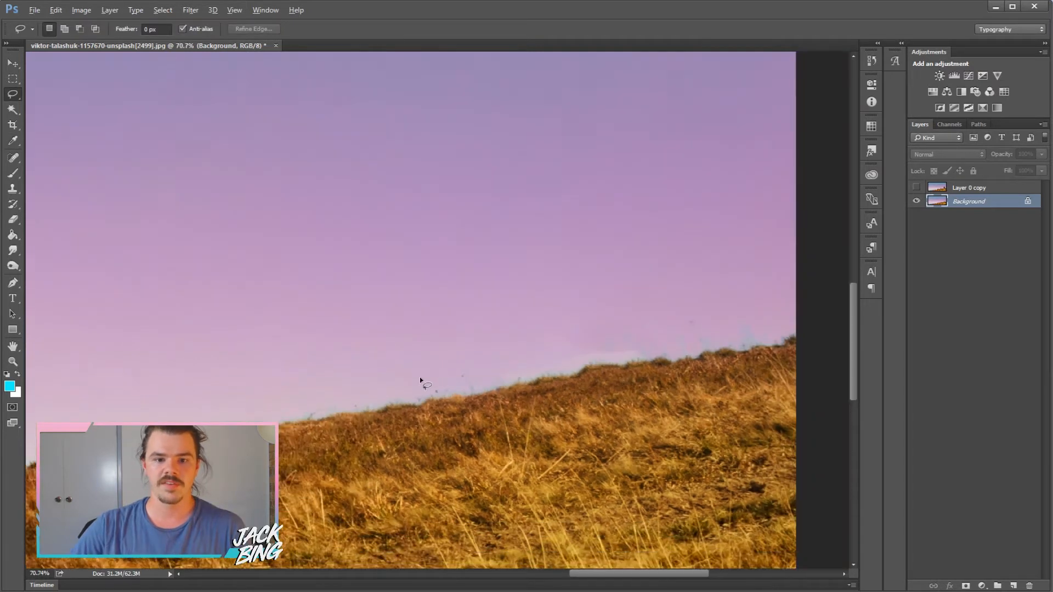
{"action": "scroll", "coordinate": [420, 379], "scroll_direction": "down", "scroll_amount": 4}
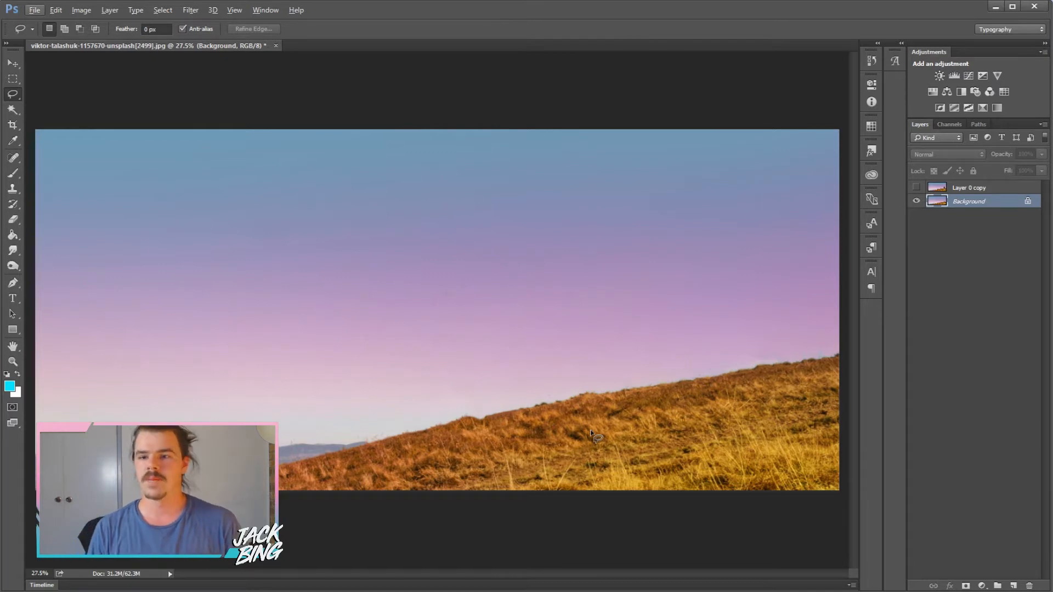
{"action": "left_click", "coordinate": [917, 188]}
{"action": "left_click", "coordinate": [917, 188]}
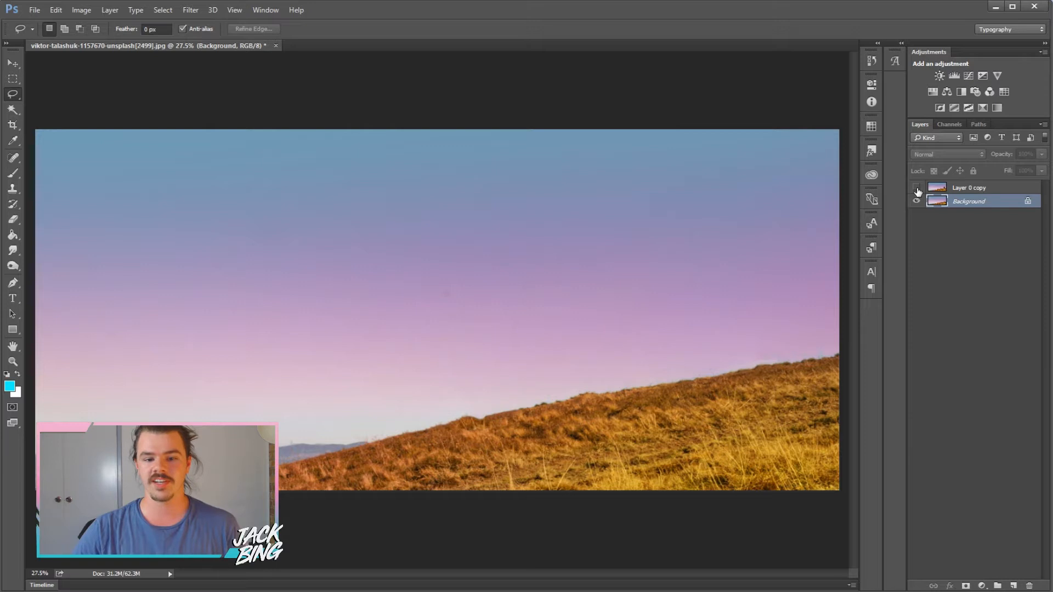
{"action": "left_click", "coordinate": [917, 189]}
{"action": "left_click", "coordinate": [916, 189]}
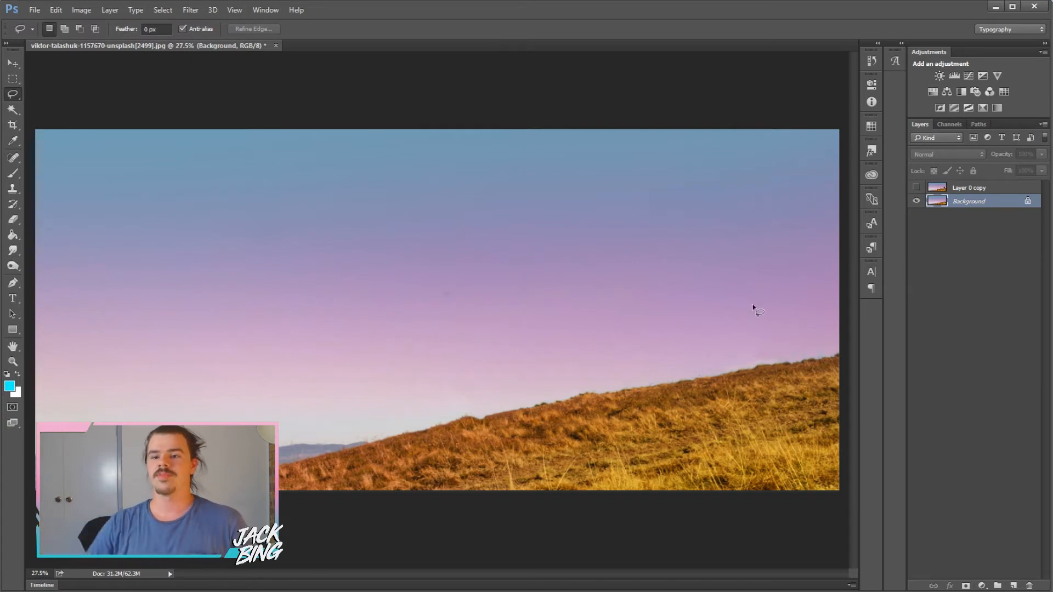
{"action": "left_click", "coordinate": [916, 189]}
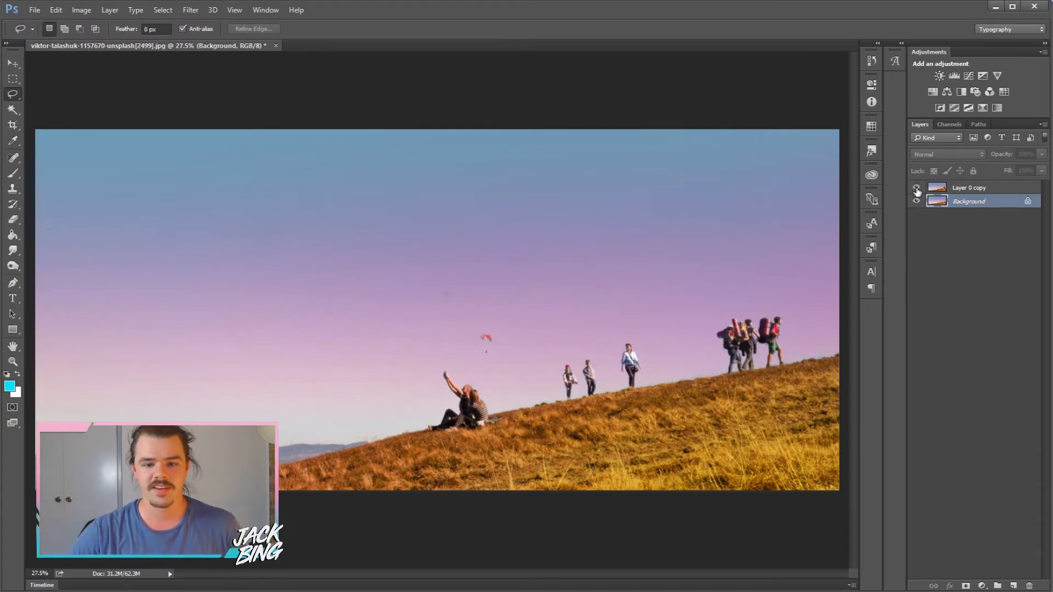
{"action": "left_click", "coordinate": [916, 189]}
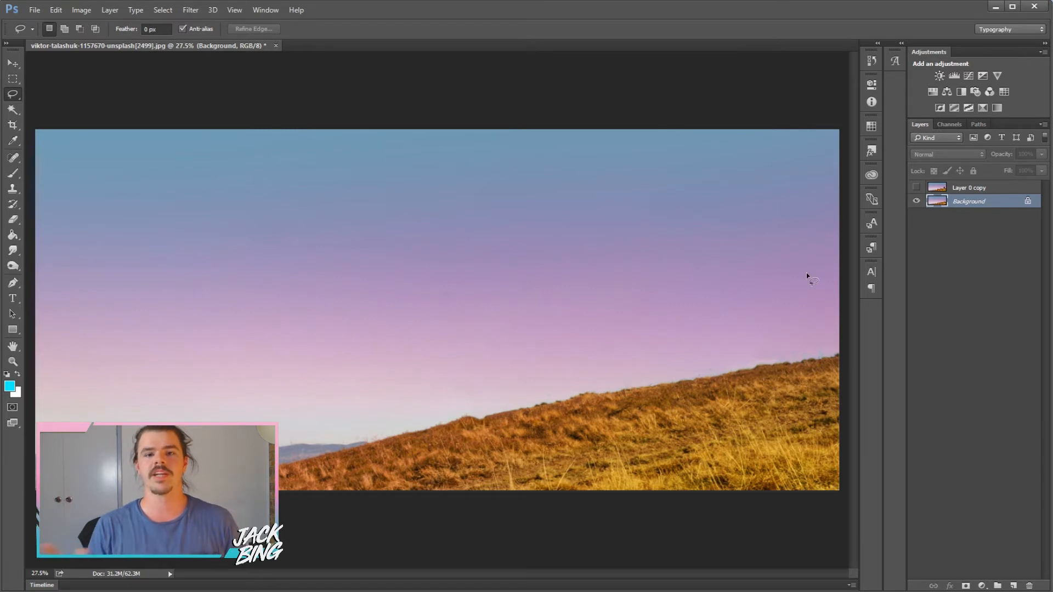